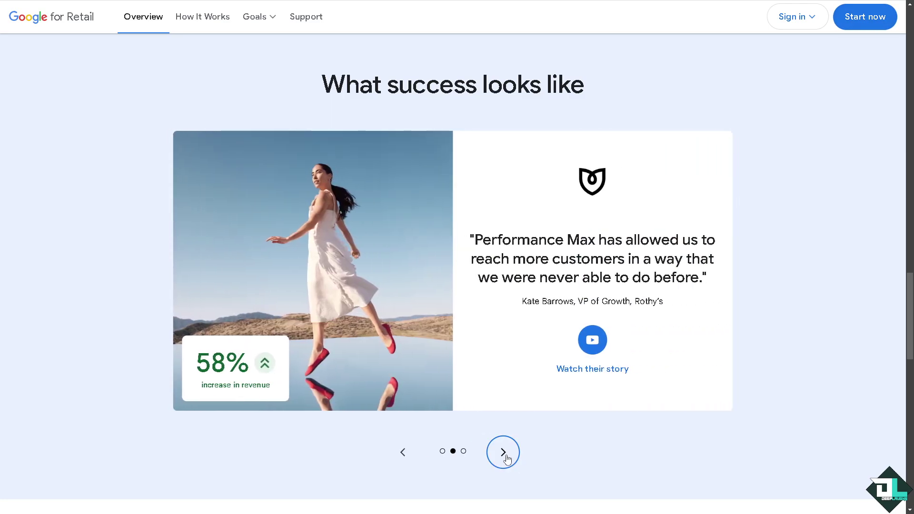
click(504, 455)
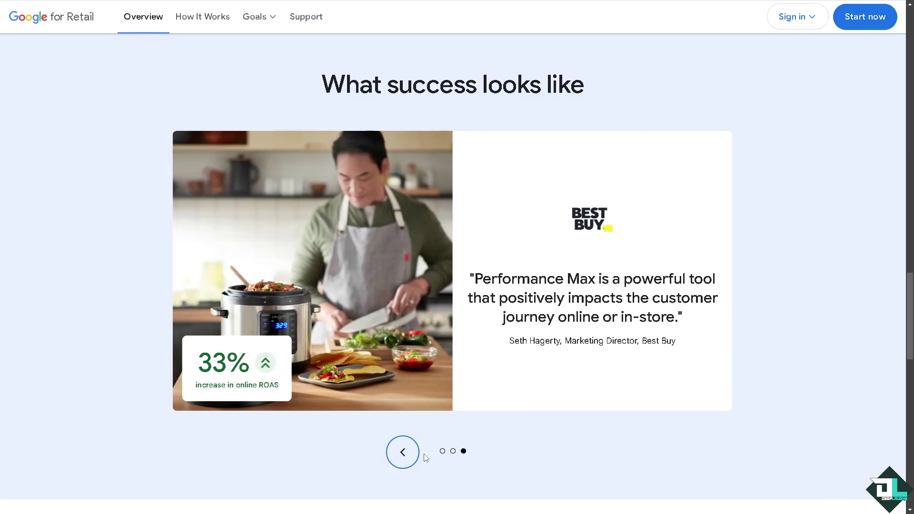
- Browse the customer testimonial stories back and forth, including the Best Buy story
click(404, 453)
click(406, 452)
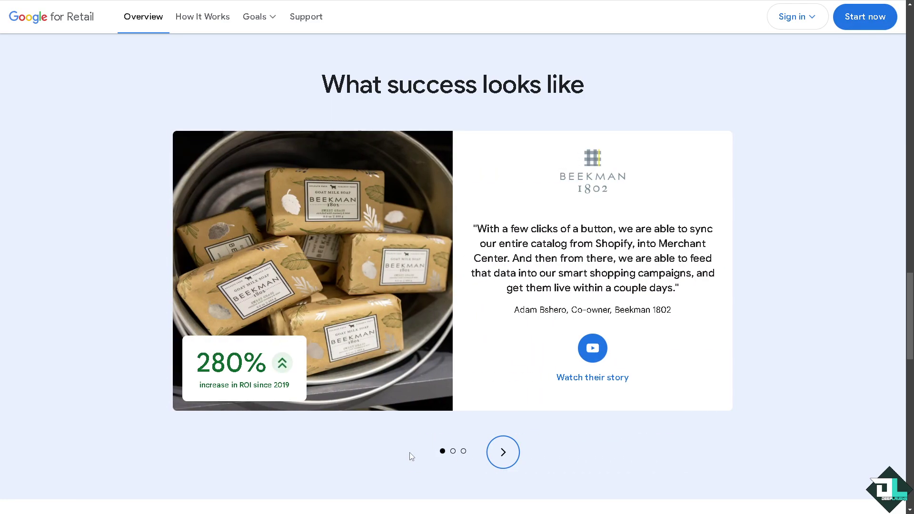
click(505, 453)
click(504, 456)
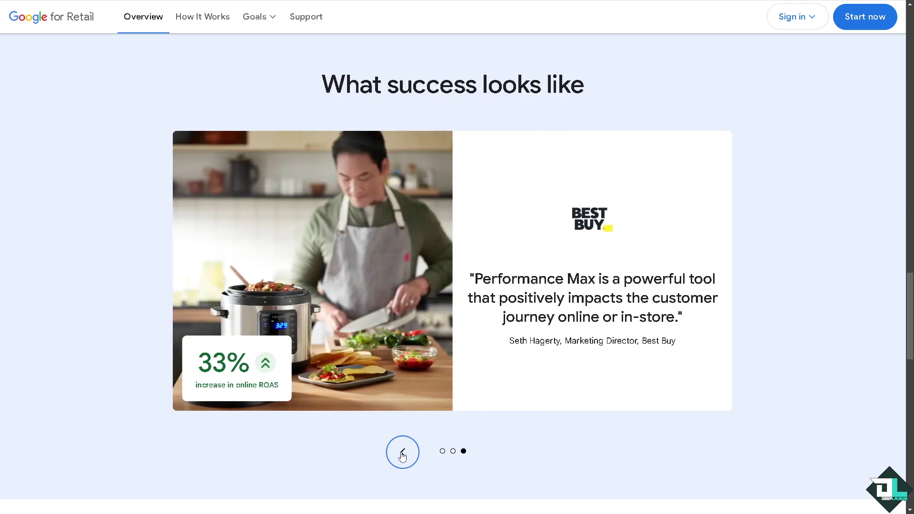
click(403, 452)
click(406, 452)
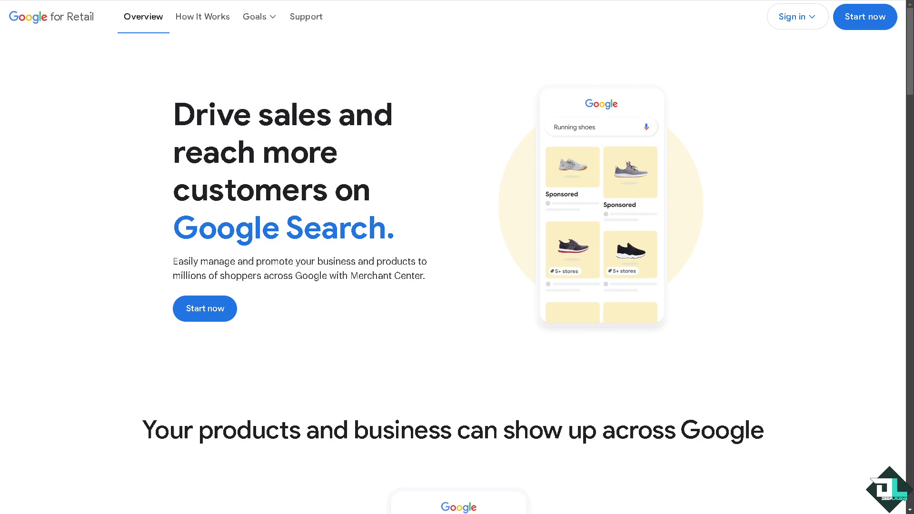
- Glance at the sign-in options, then answer Yes to selling online and to having a physical store
click(795, 16)
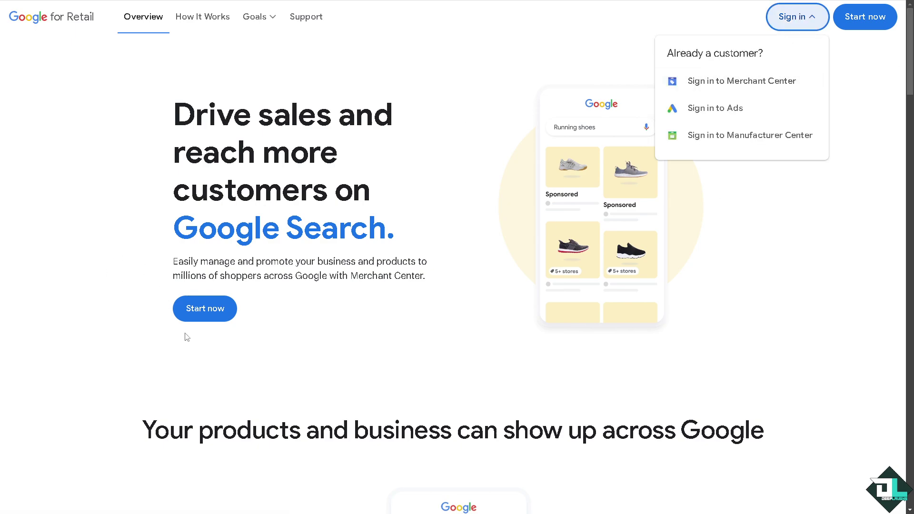
click(461, 201)
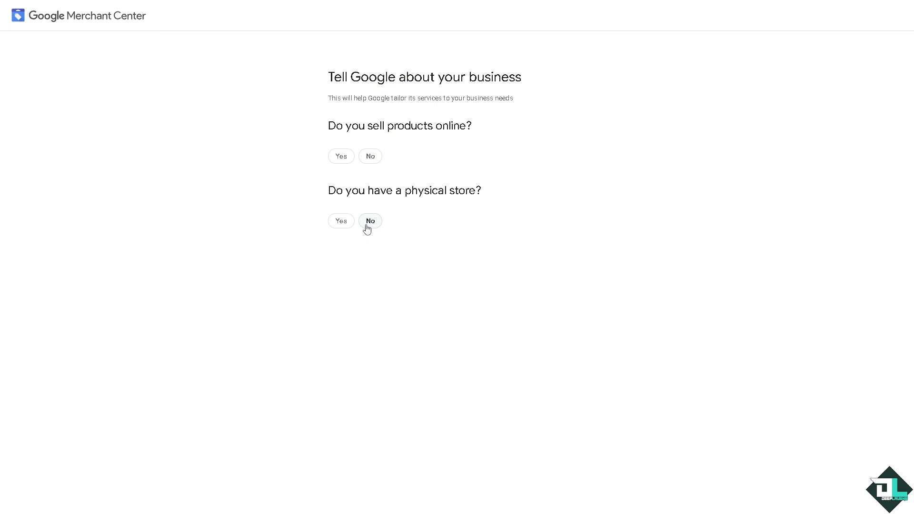
click(345, 161)
click(343, 294)
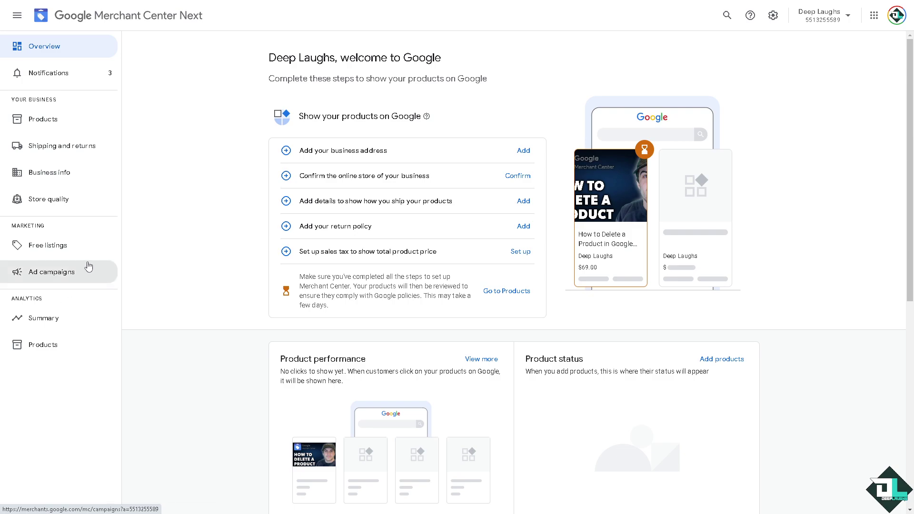
- Select the $69.00 'How to Delete a Product in Google Merchant Center' item and show its bulk-edit attributes
click(46, 123)
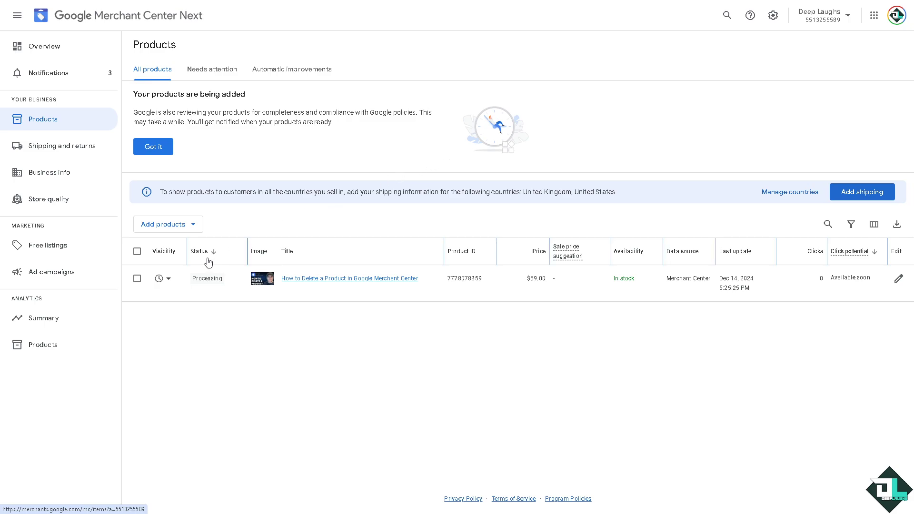
click(137, 280)
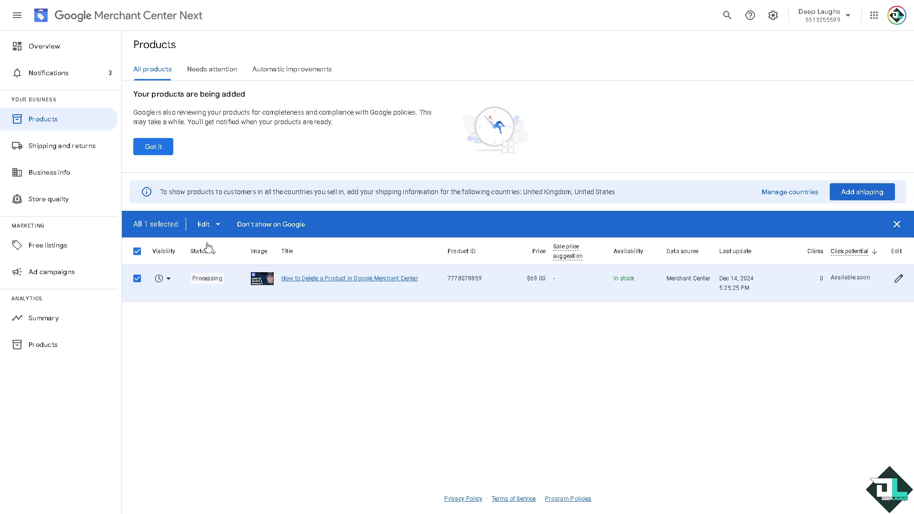
click(219, 228)
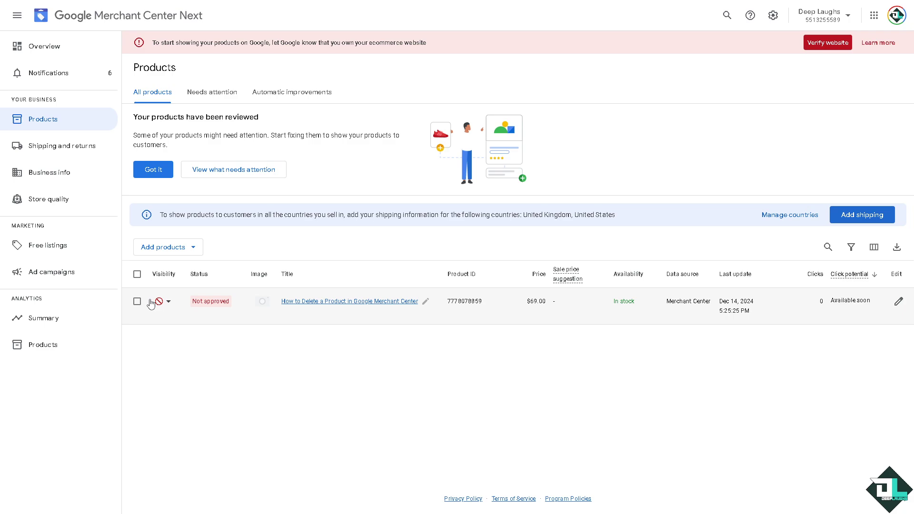
- Reselect the product, check and dismiss the bulk-edit attribute list, then view its visibility settings
click(137, 301)
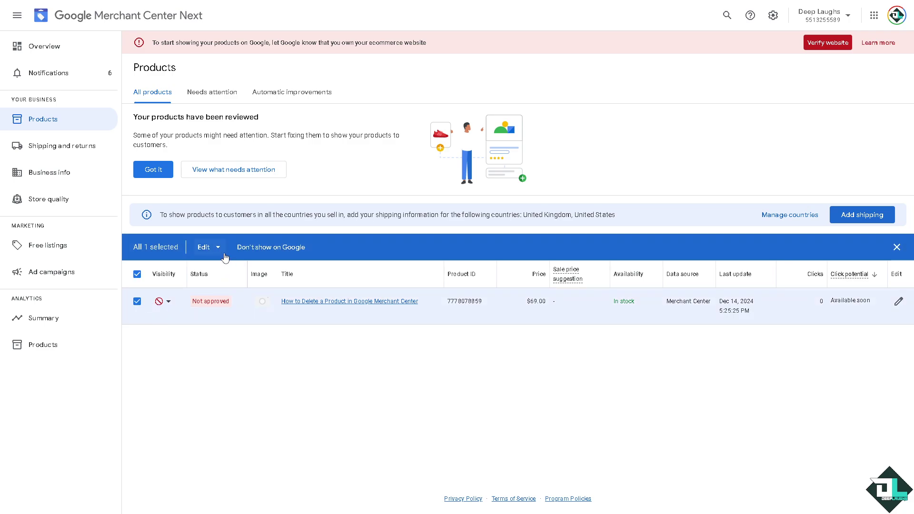
click(219, 251)
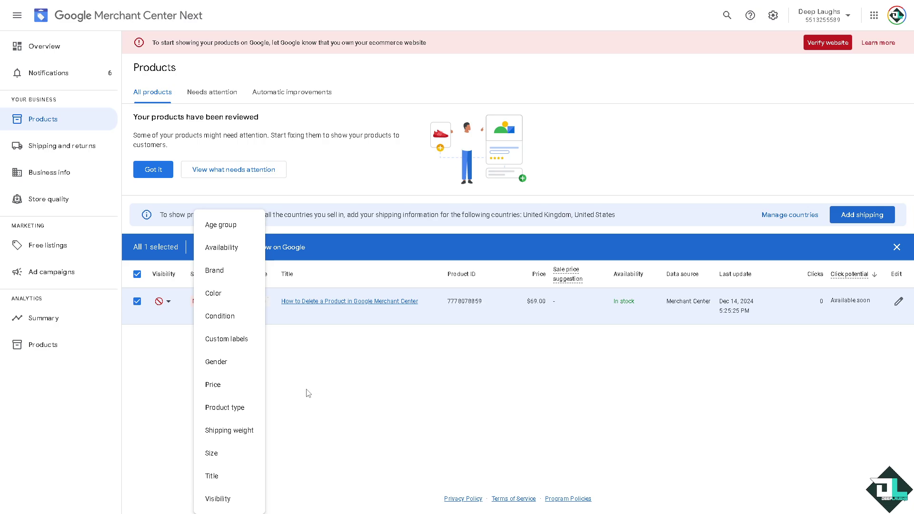
click(285, 360)
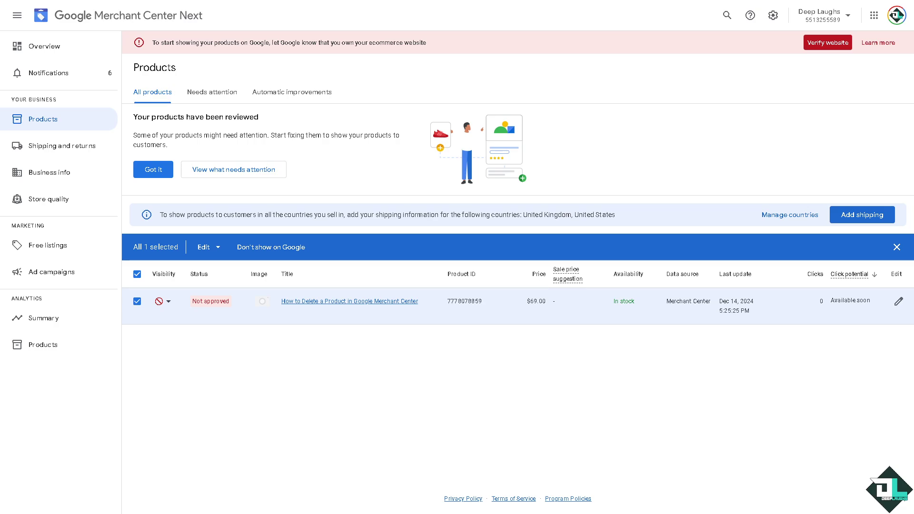
click(168, 301)
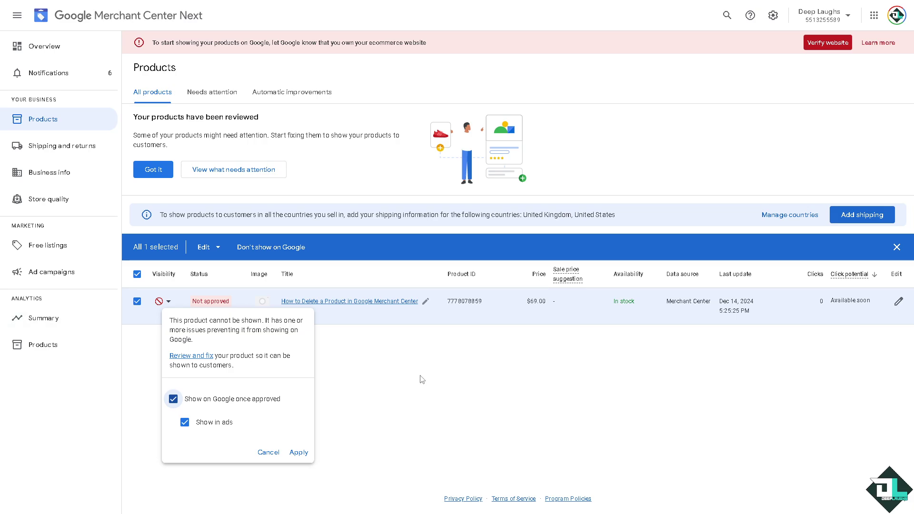
click(473, 382)
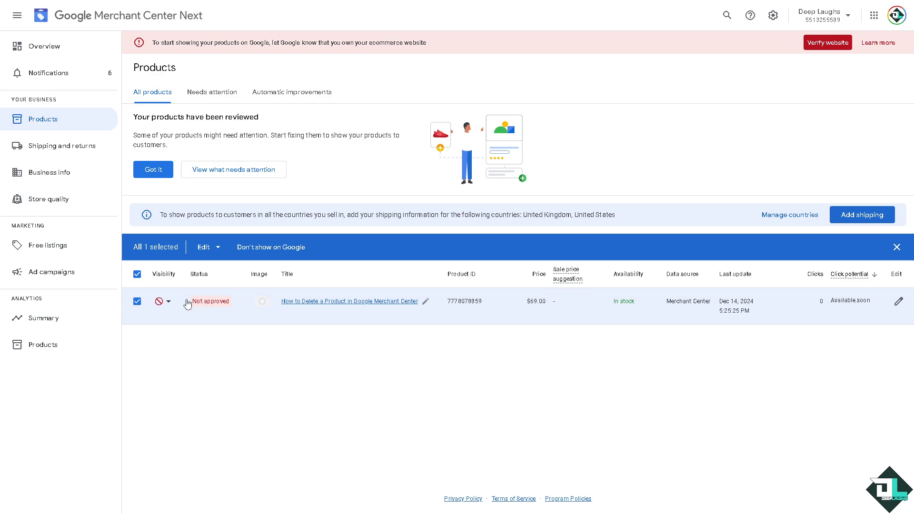
- Close the product's visibility settings and check the bulk-edit attribute list twice without changes
click(170, 305)
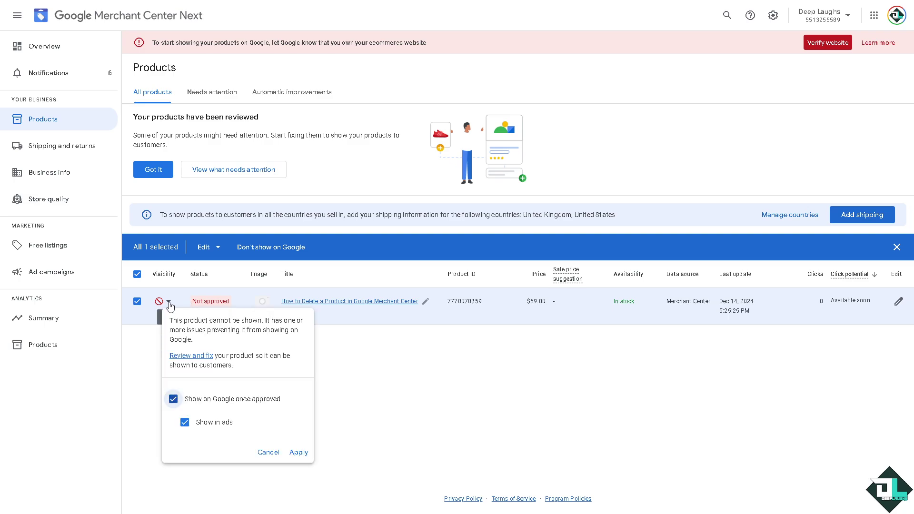
click(398, 436)
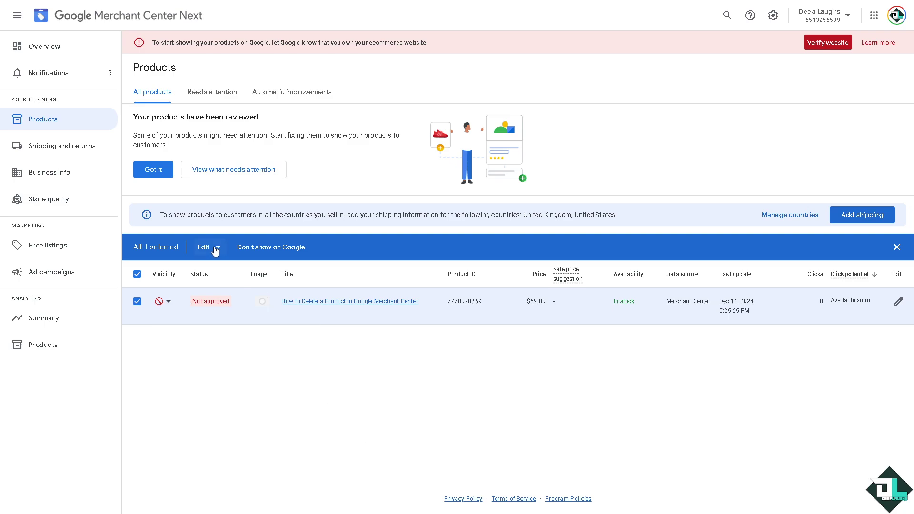
click(219, 249)
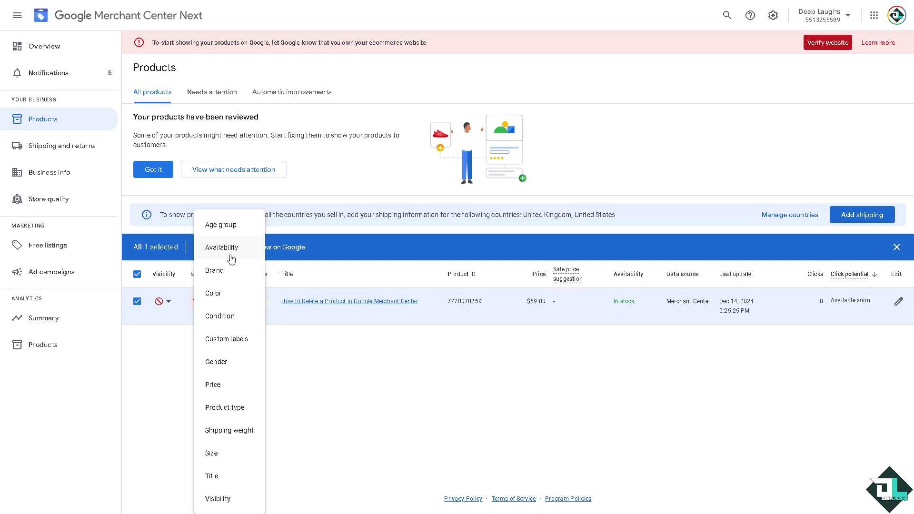
click(284, 332)
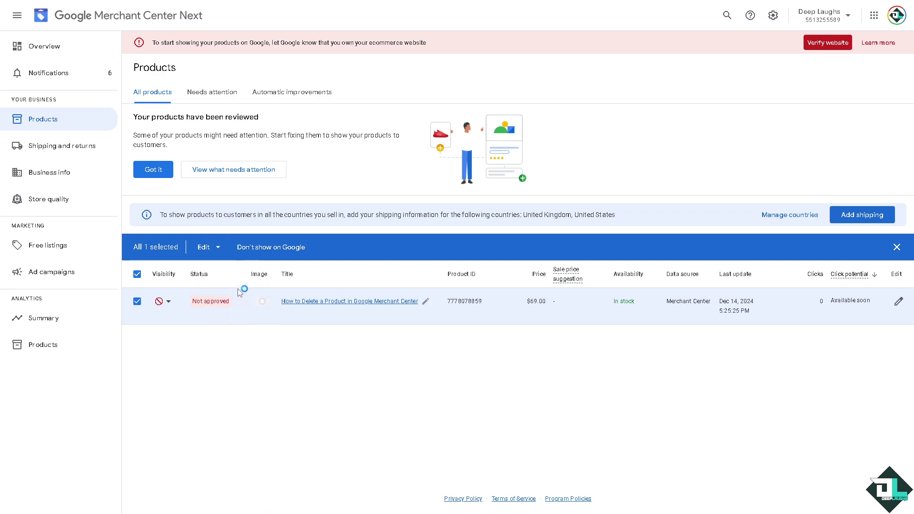
click(215, 250)
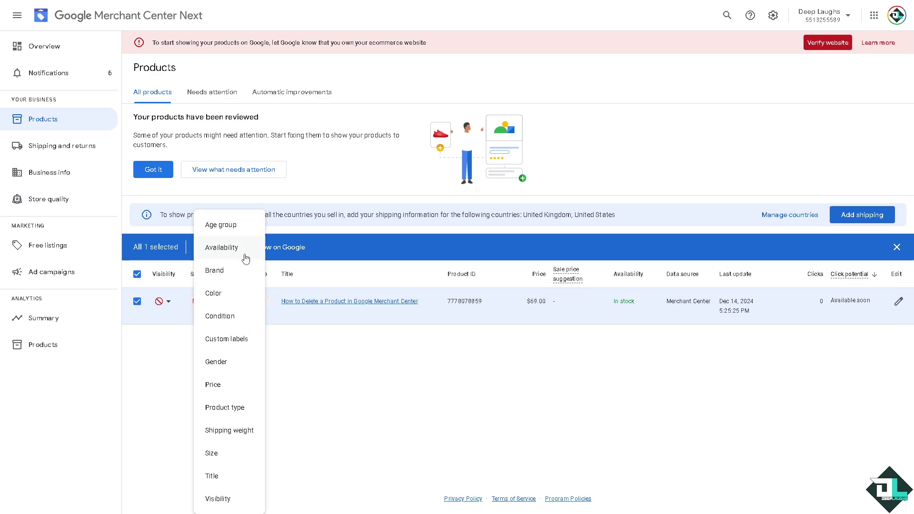
click(389, 383)
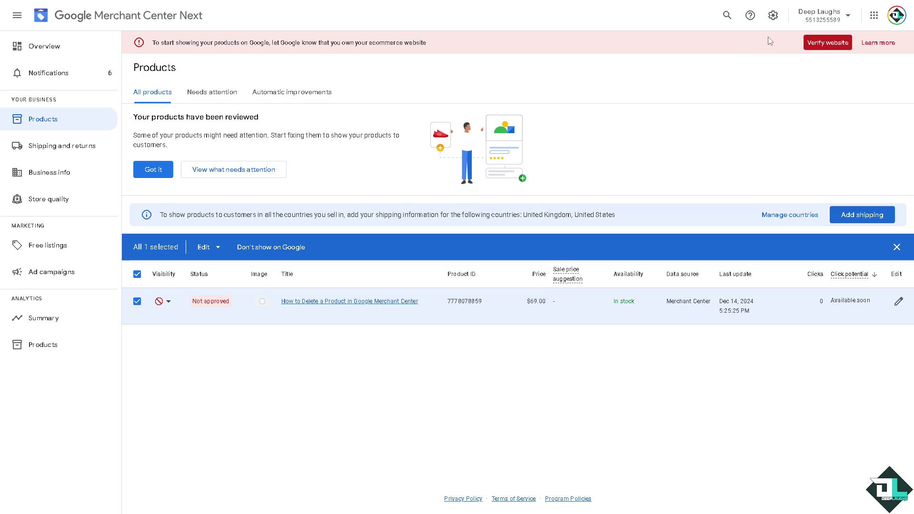
- In the Help panel, paste a description of the product-deletion issue and submit it
click(751, 15)
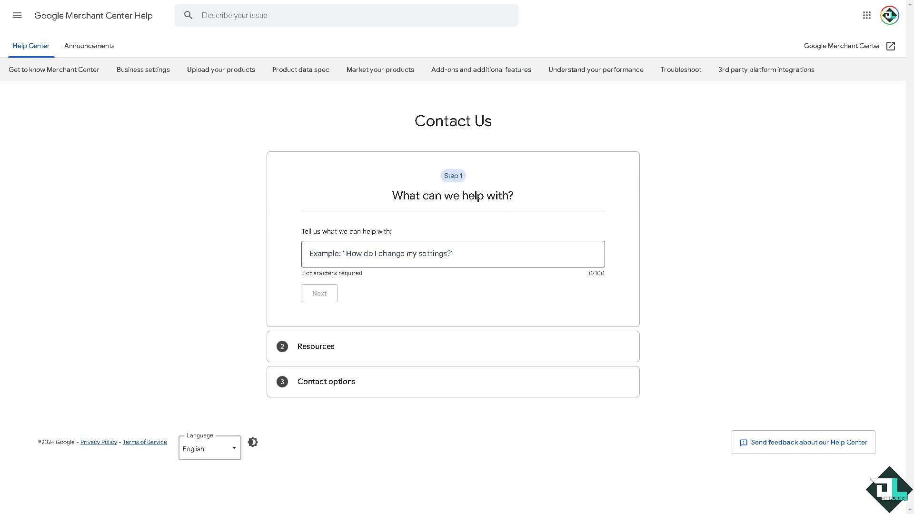
click(347, 260)
text(How to Delete a Product in Google Merchant Center)
click(319, 292)
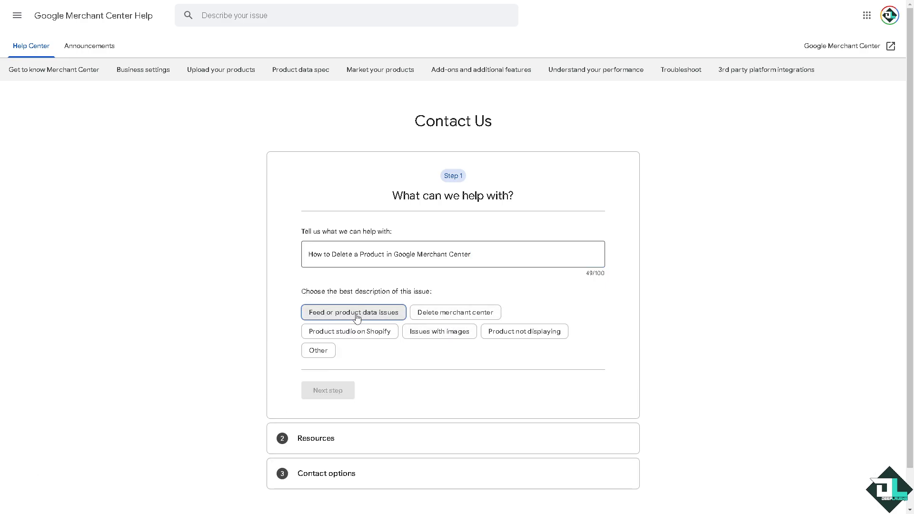
- Classify the issue as Feed or product data issues and open the removing-products article
click(339, 315)
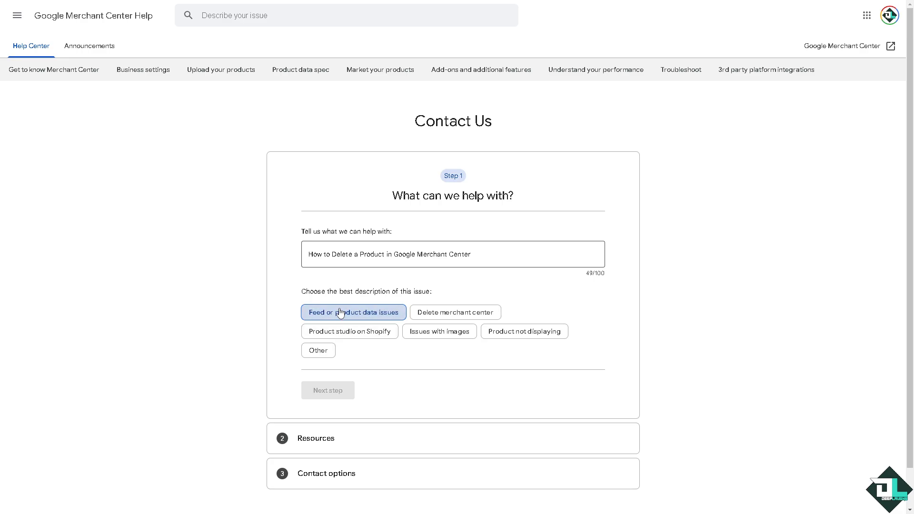
scroll(326, 314, down, 1)
click(326, 347)
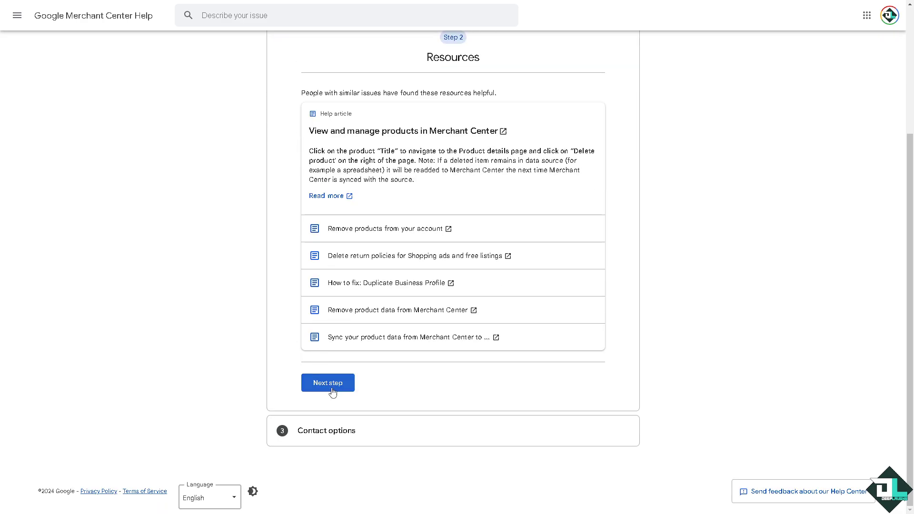
click(376, 229)
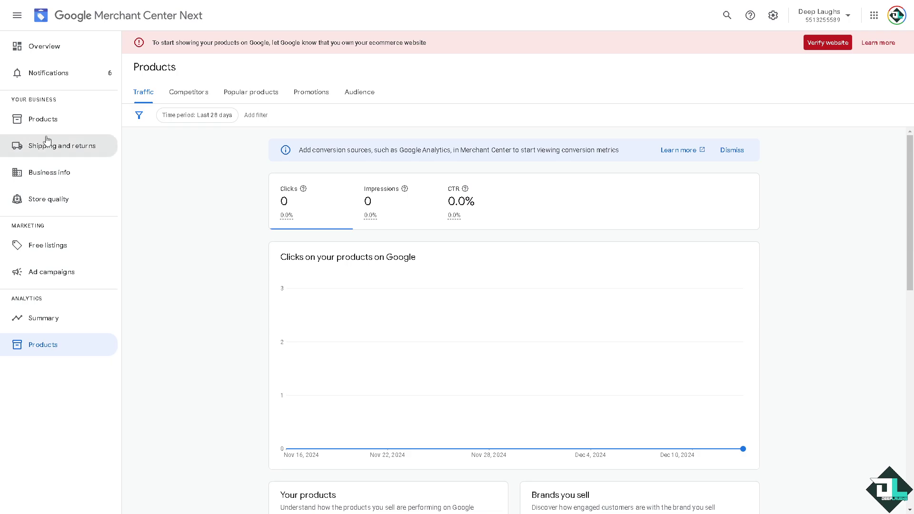
- Return to All products and select the $69.00 not-approved product
click(46, 119)
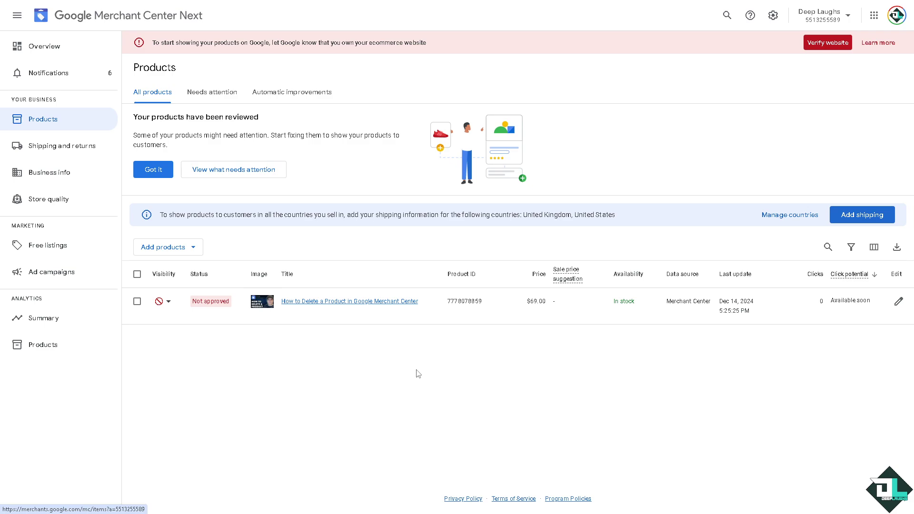
click(138, 301)
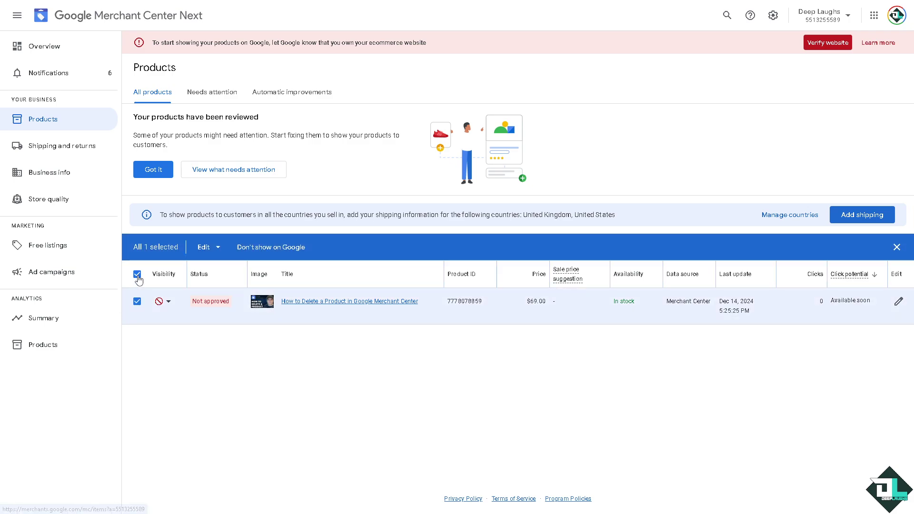